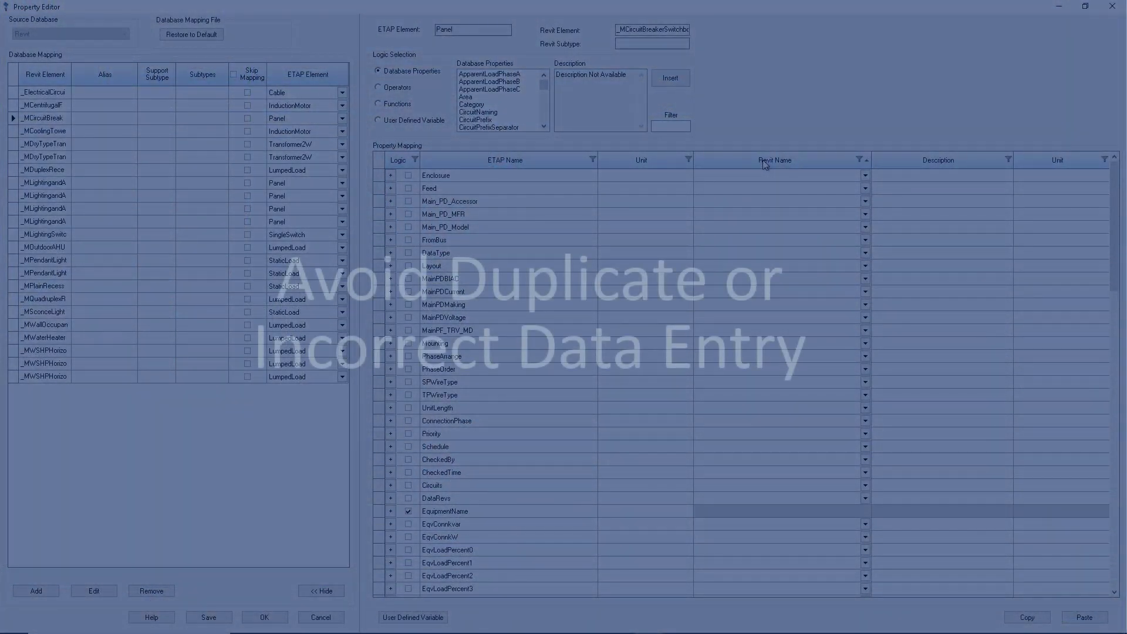
Sort the Panel's mapped properties by Revit Name and expand the kV row's mapping logic
left_click(766, 161)
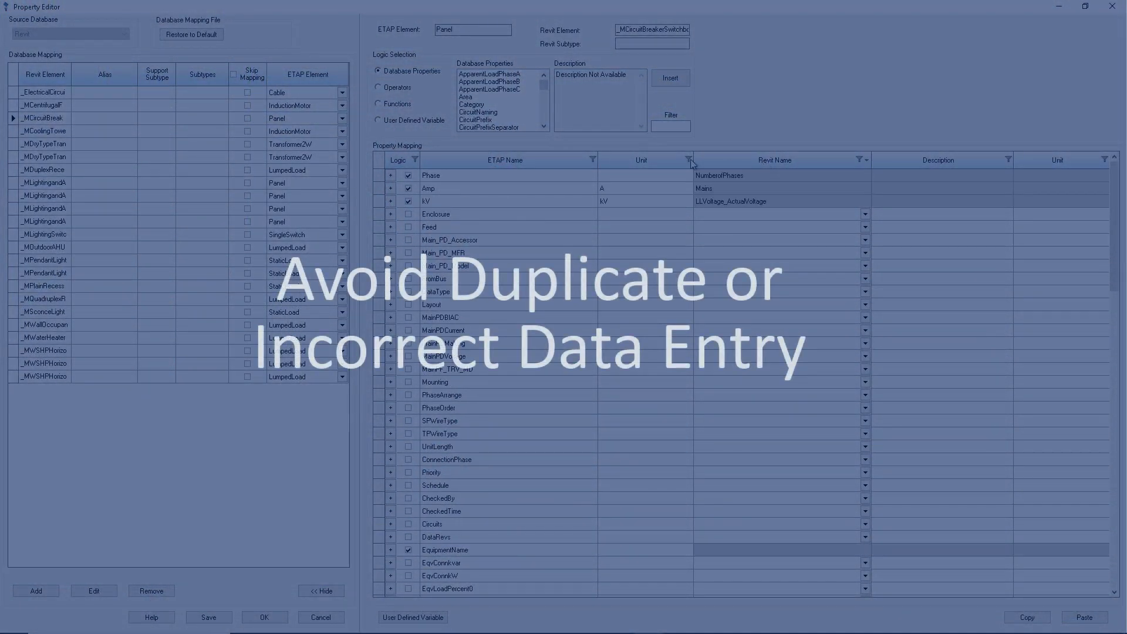
left_click(394, 202)
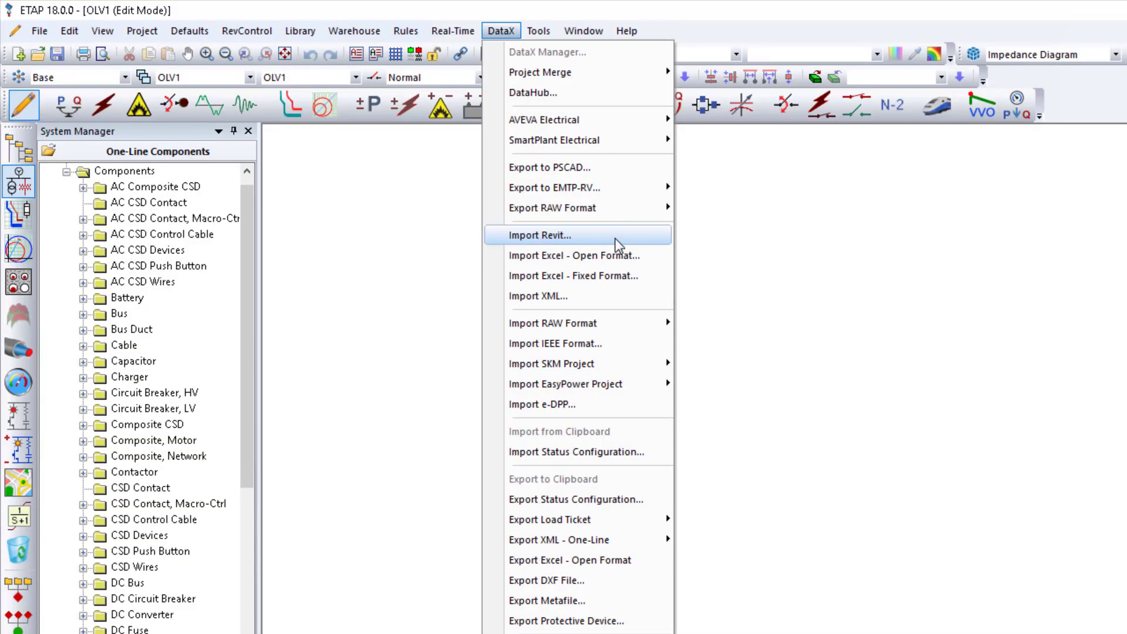
Import the Revit model using ETAP Auto-Build - Radial Layout
left_click(615, 236)
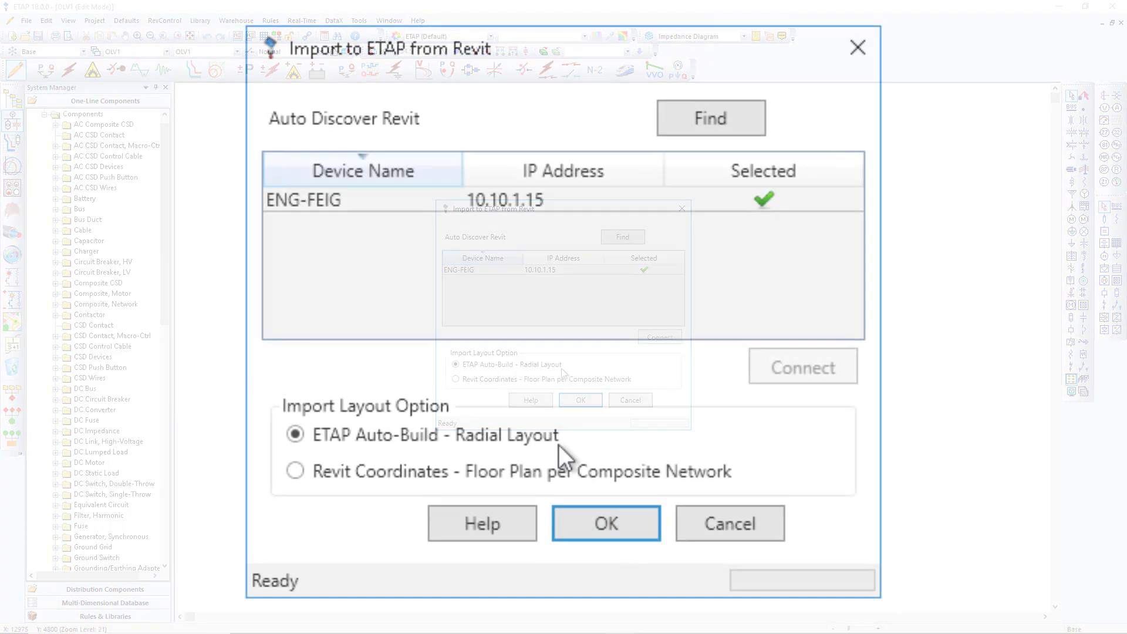
left_click(547, 439)
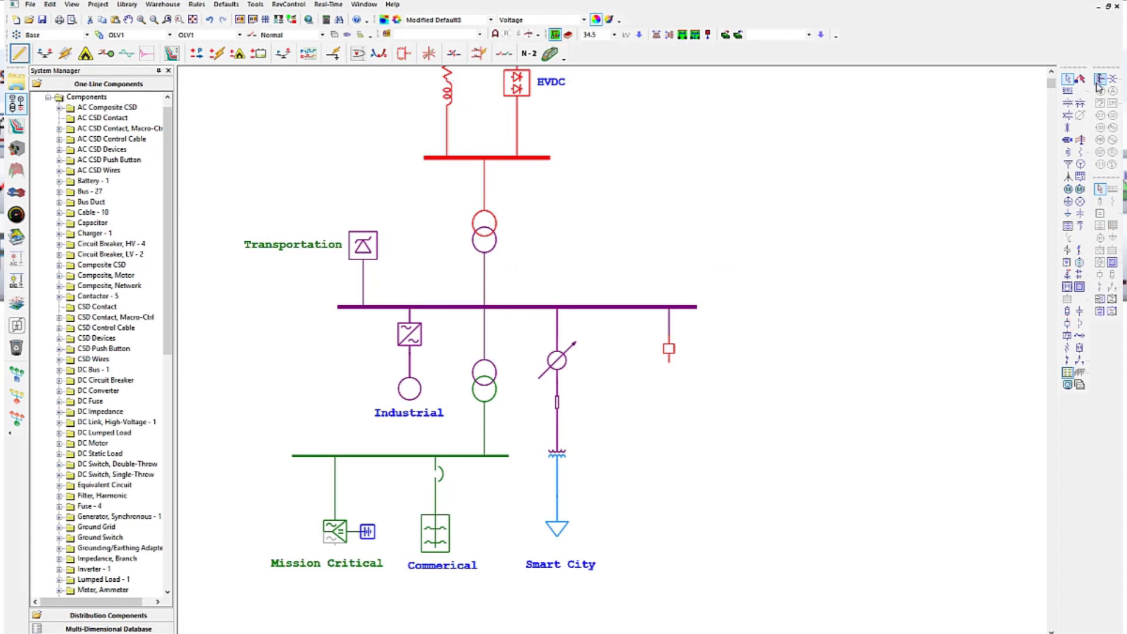
Add a CT with relay, a 2-winding transformer and a fuse to the right bus branch
left_click(1113, 152)
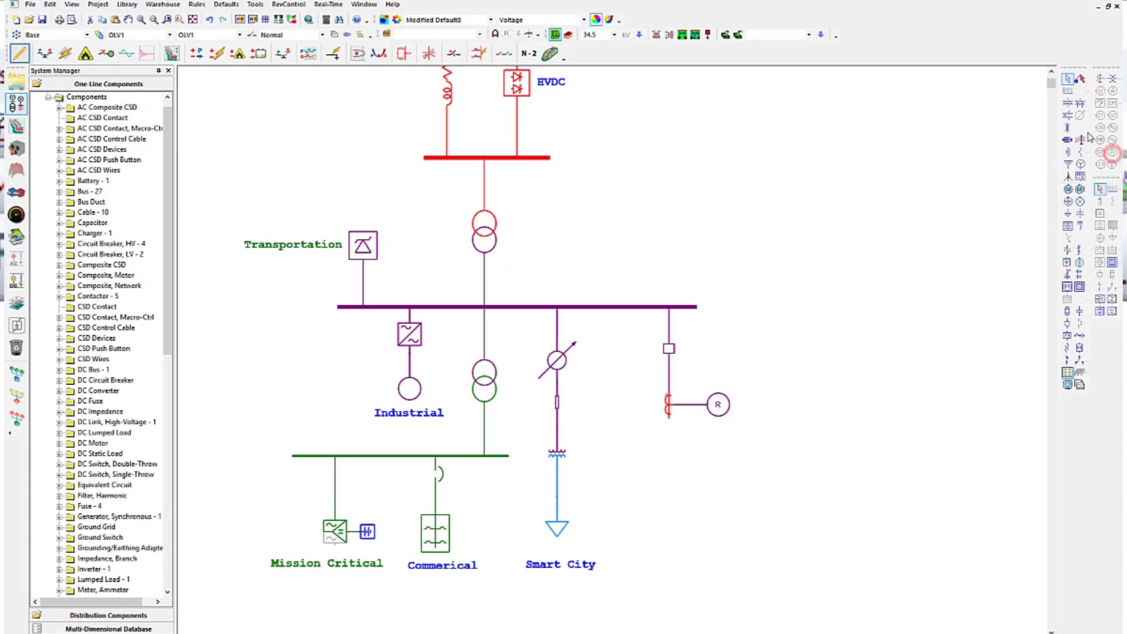
left_click(1069, 104)
left_click(1069, 315)
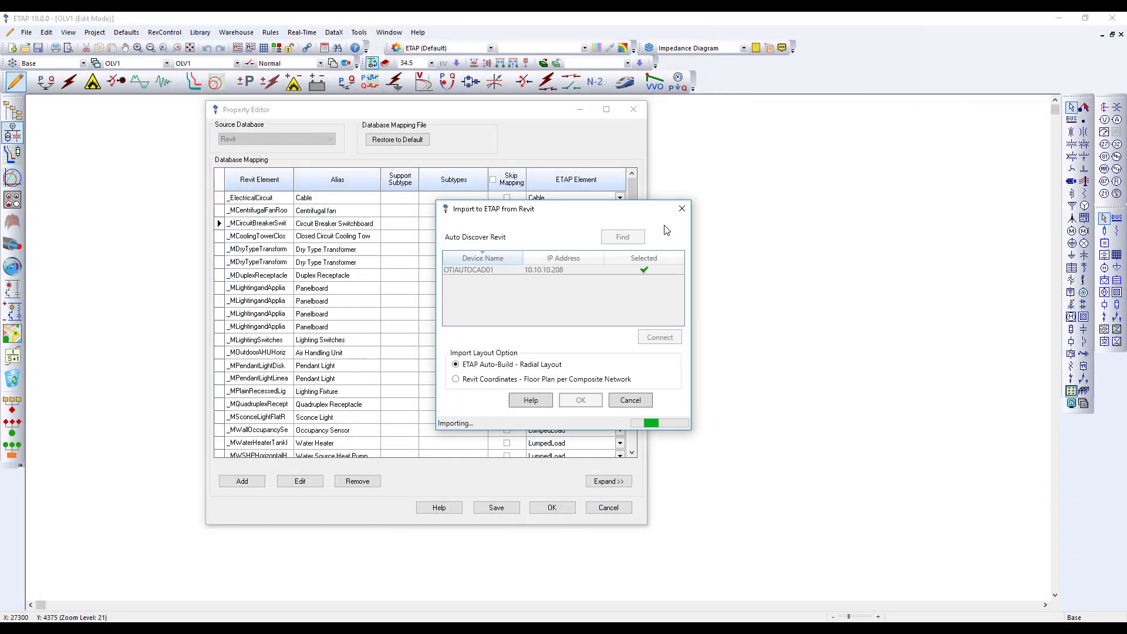
Expand the Panel's property mapping, show the kV and Phase mapping logic, and accept the changes
left_click_drag(464, 210, 292, 217)
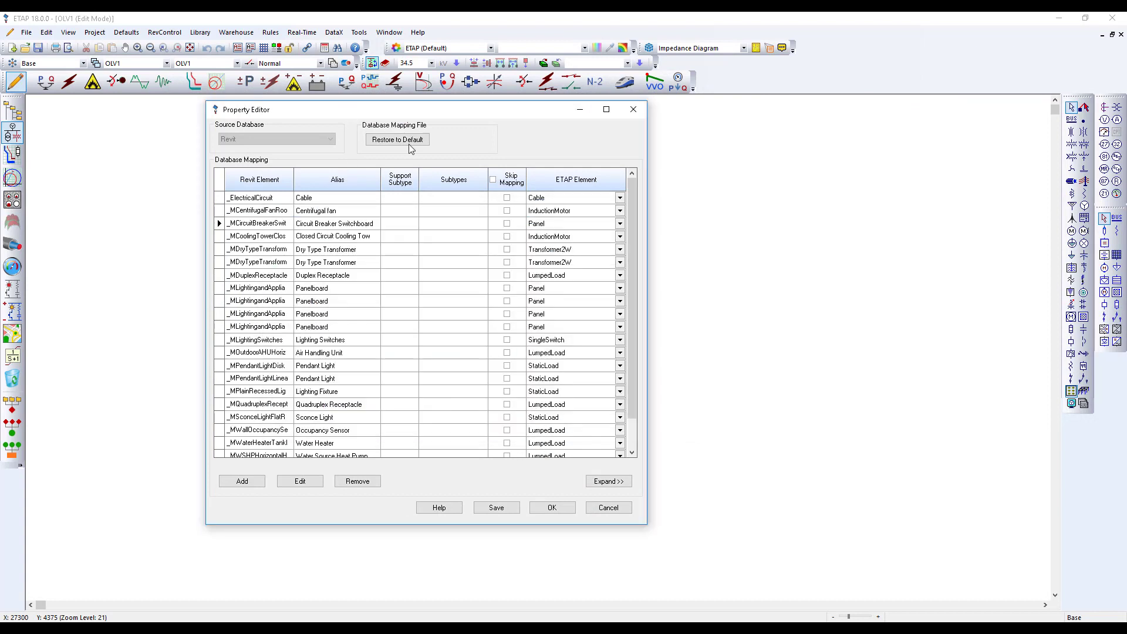
left_click(630, 482)
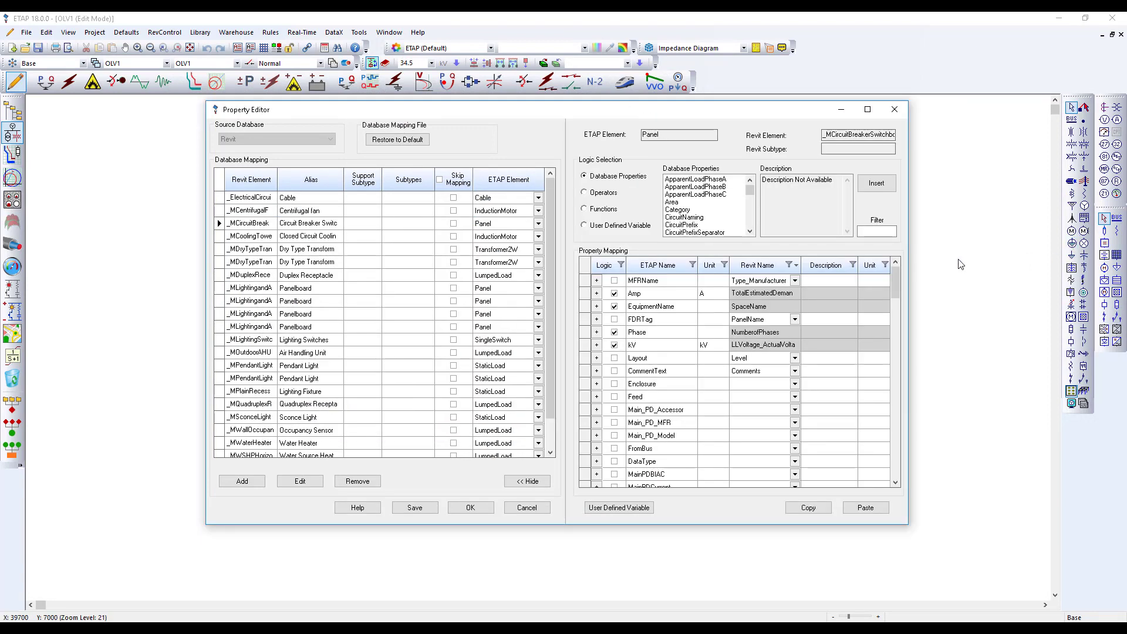
left_click(597, 346)
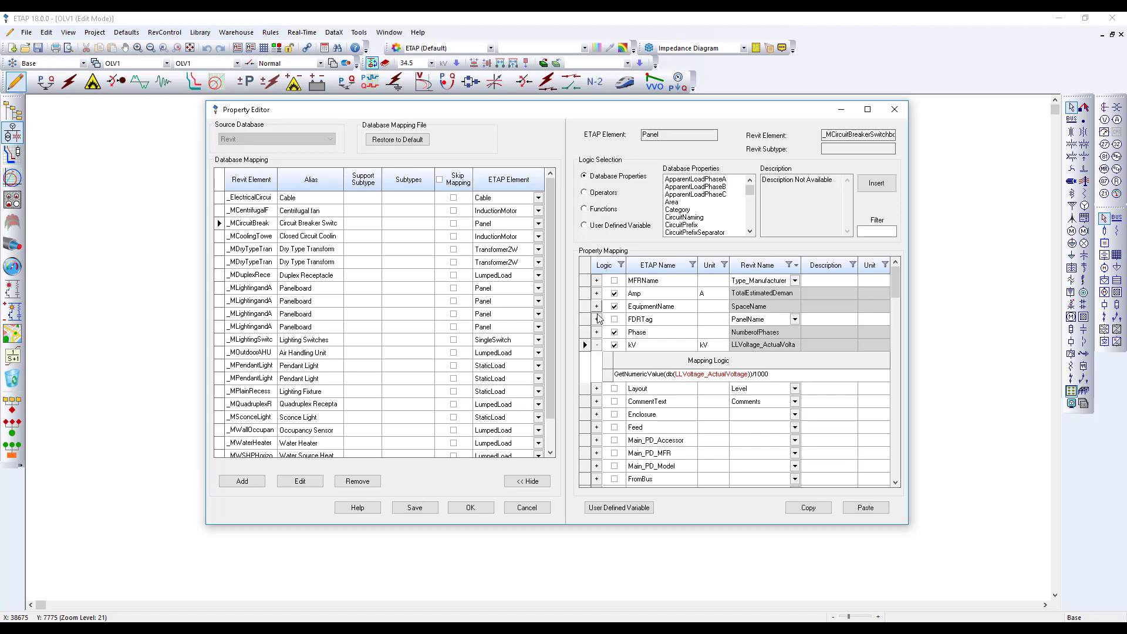
left_click(598, 333)
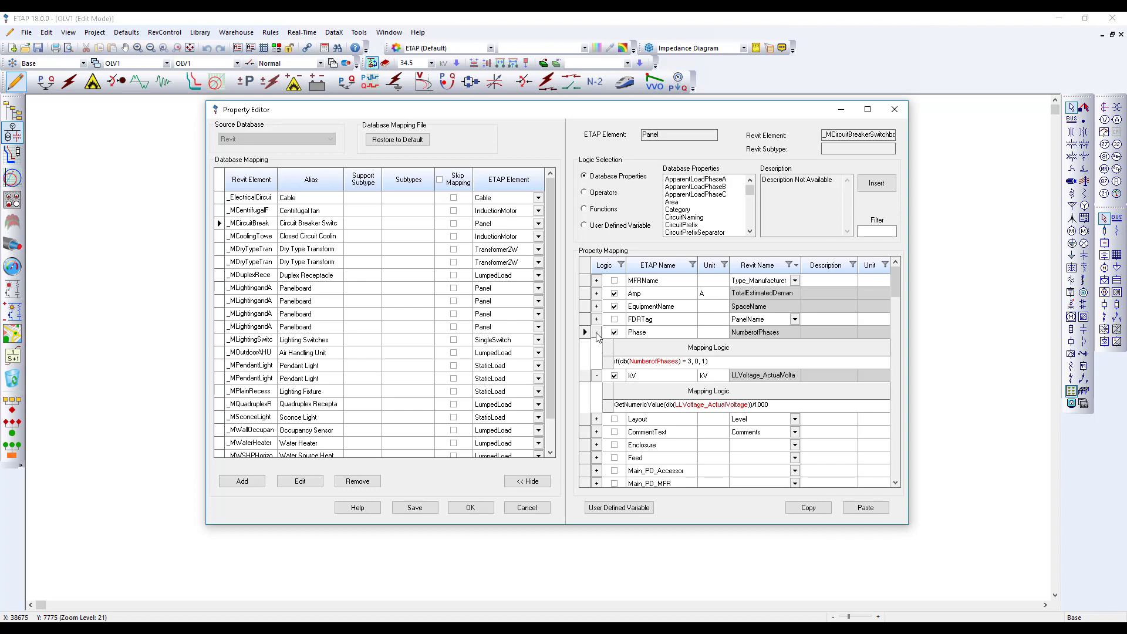
left_click(471, 508)
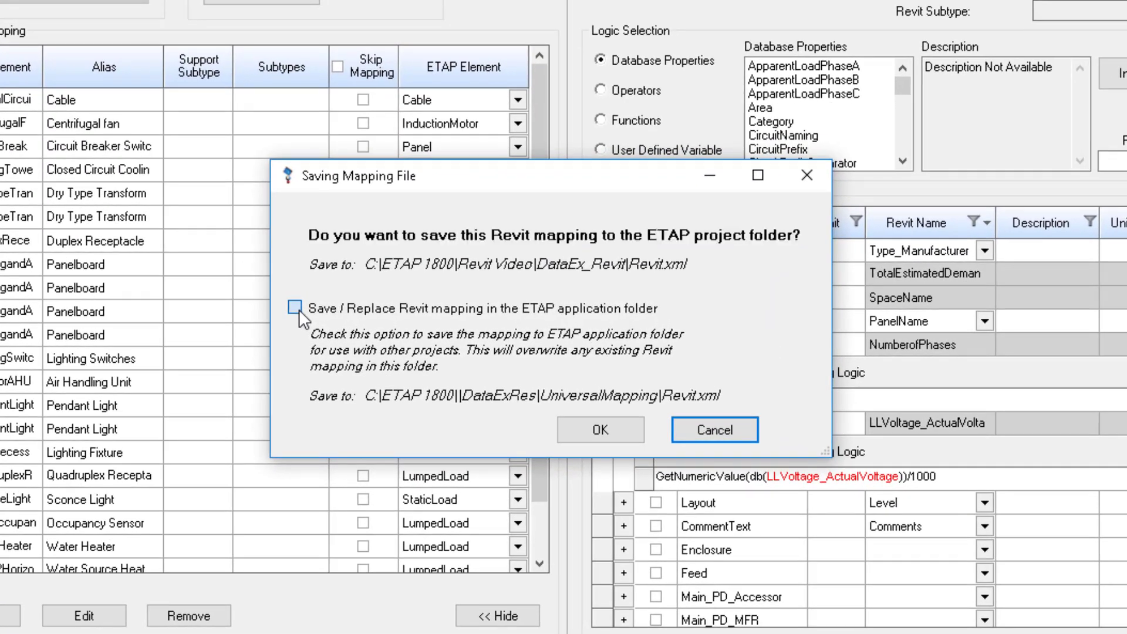
Save Revit.xml to the project and ETAP application folders, then run the Revit import
left_click(296, 308)
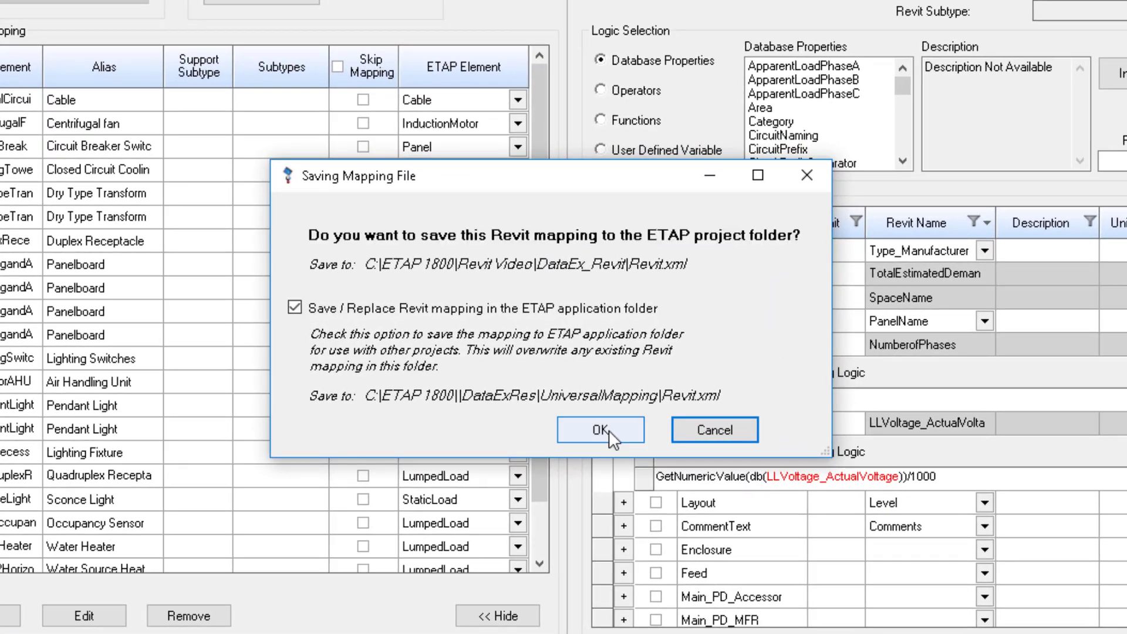
left_click(608, 429)
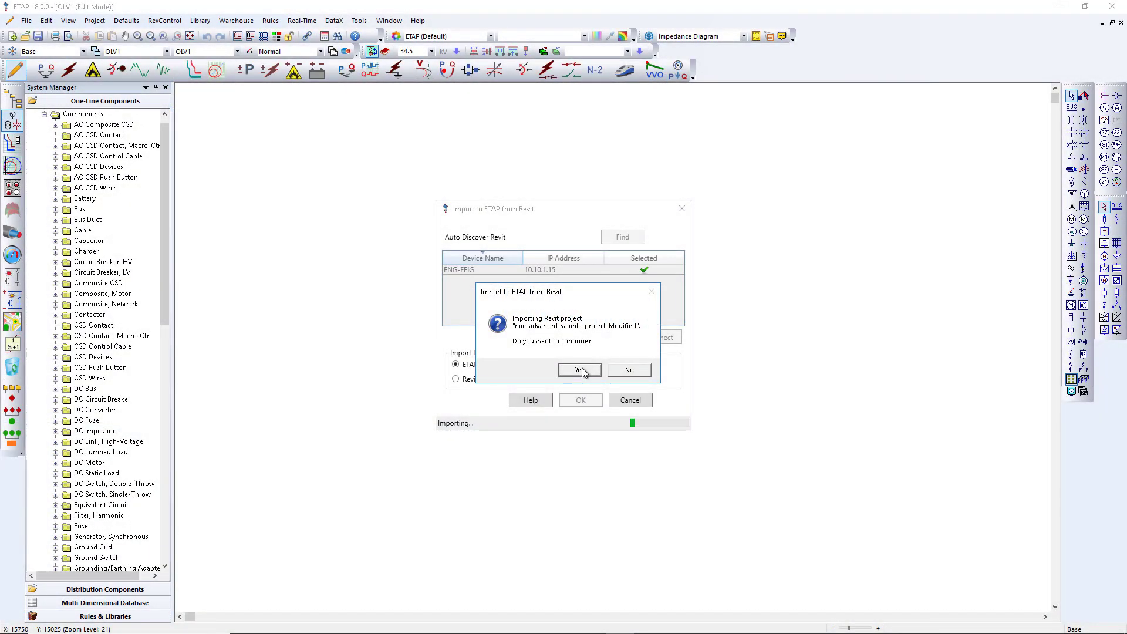
left_click(580, 369)
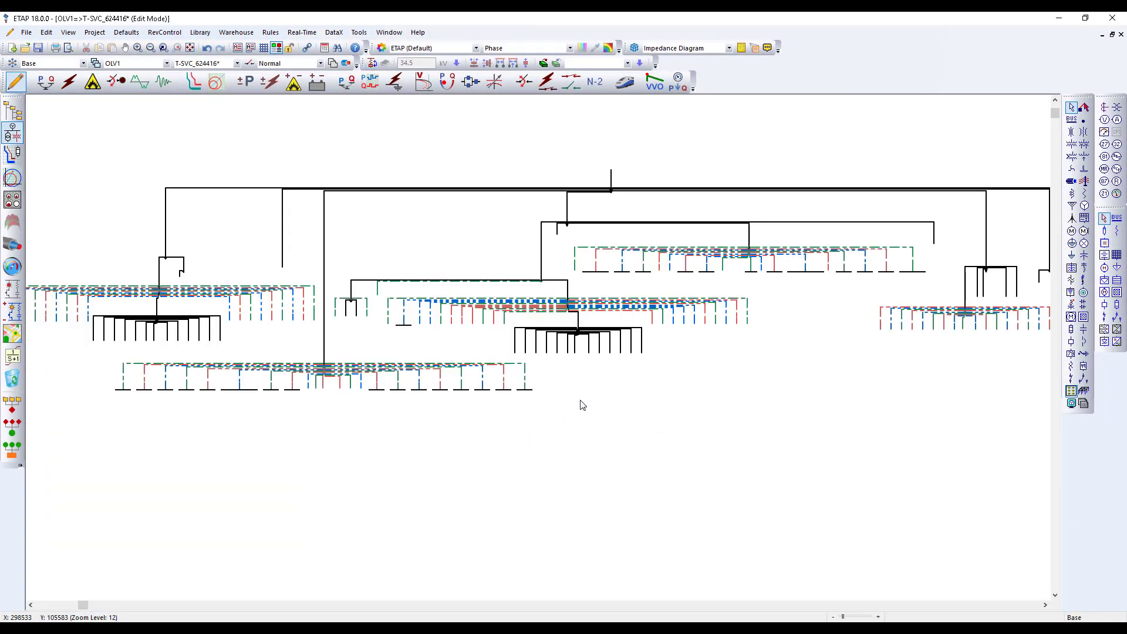
Open transformer T-SVC_624416's 2-Winding Transformer Editor and check its description and Rating data
scroll(582, 392, "up", 1)
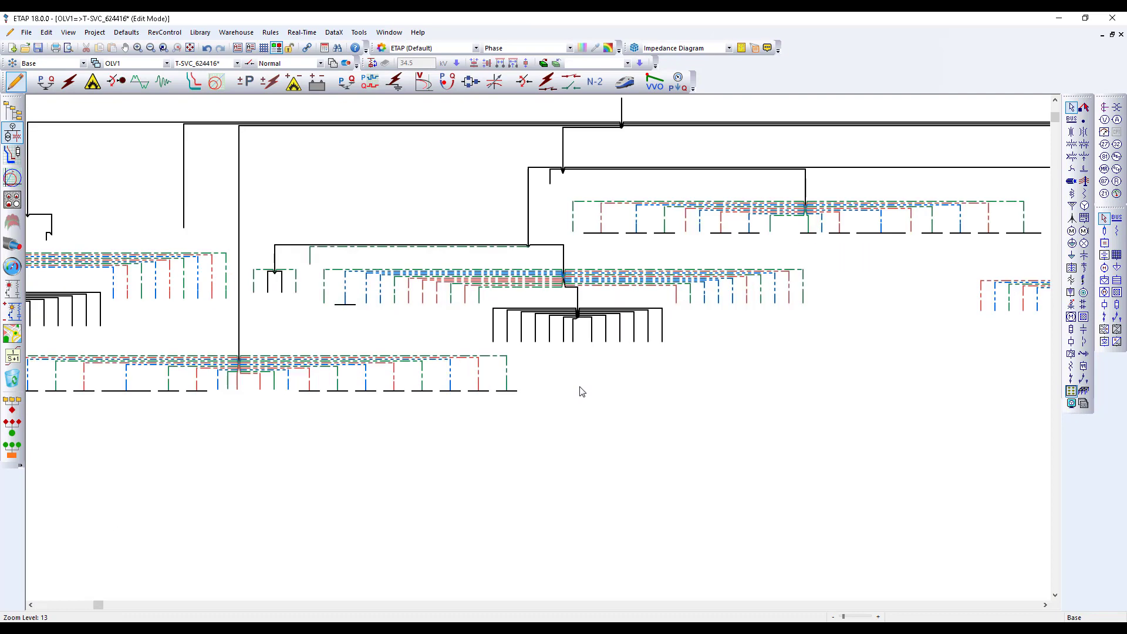
scroll(582, 392, "up", 2)
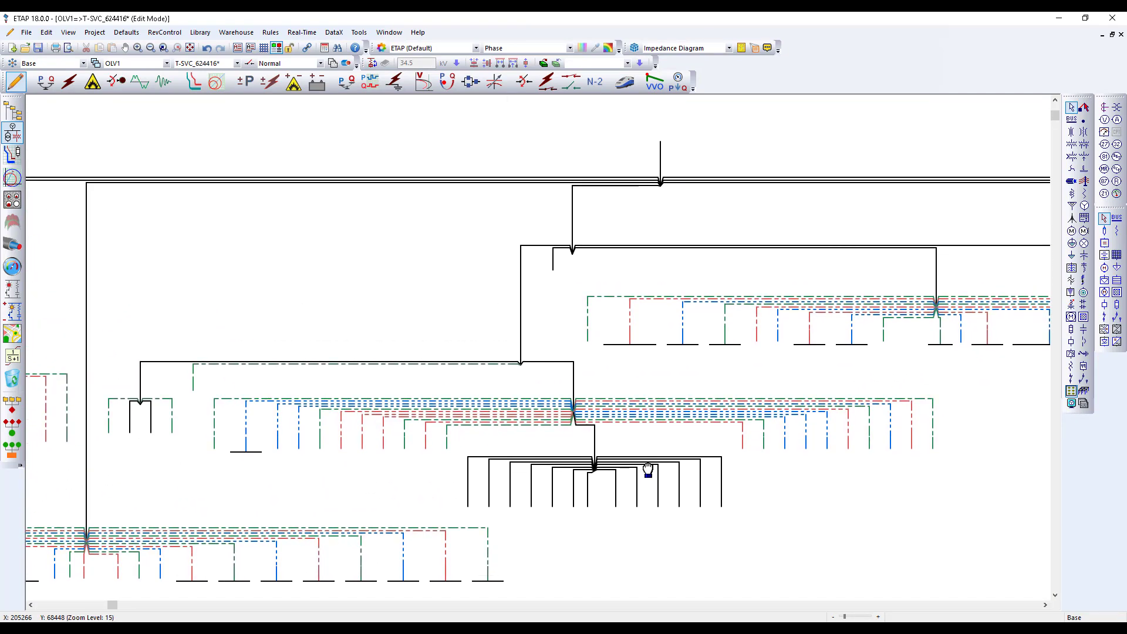
scroll(671, 328, "up", 6)
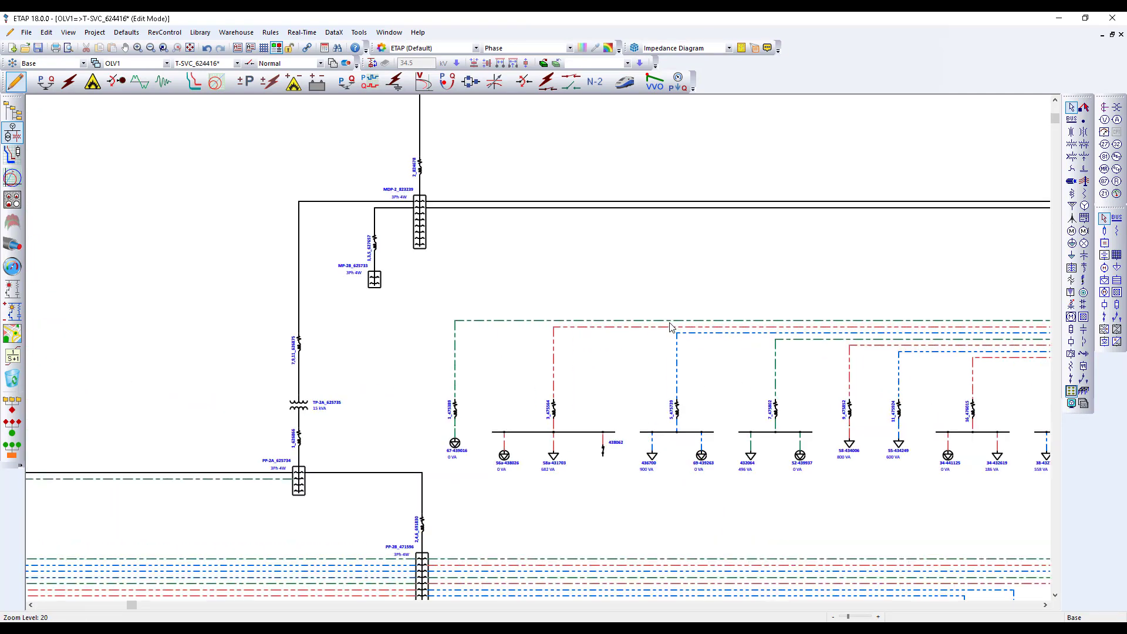
middle_click_drag(671, 327, 650, 213)
double_click(611, 163)
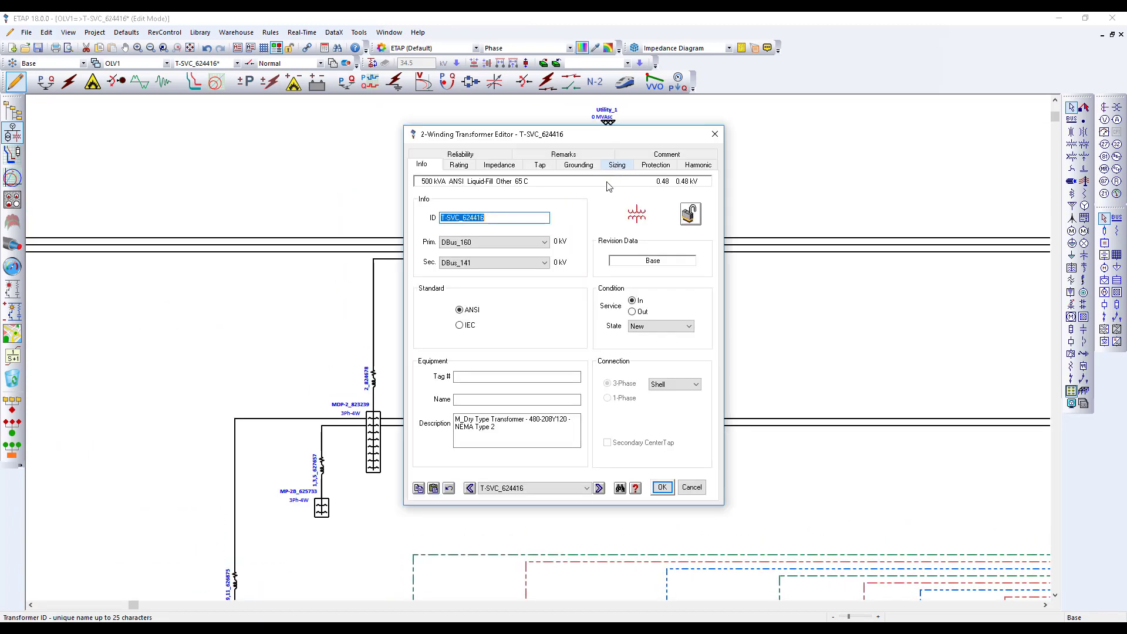
left_click(527, 434)
left_click(464, 165)
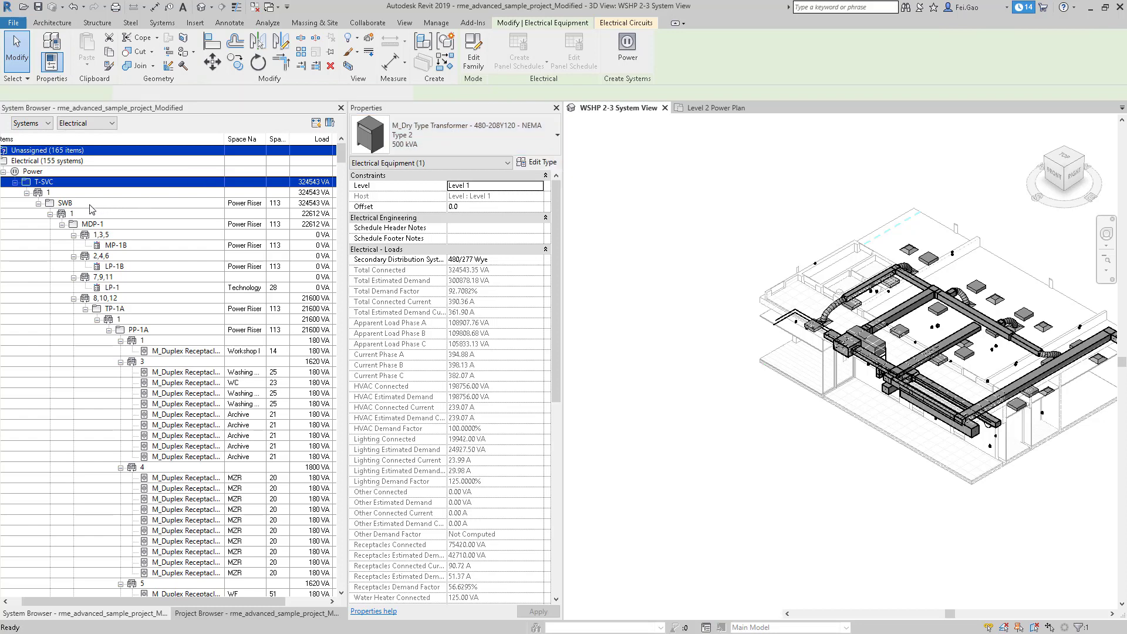
List the element IDs of the Staff Room 57a receptacles and compare with the lumped load's ratings
left_click(65, 203)
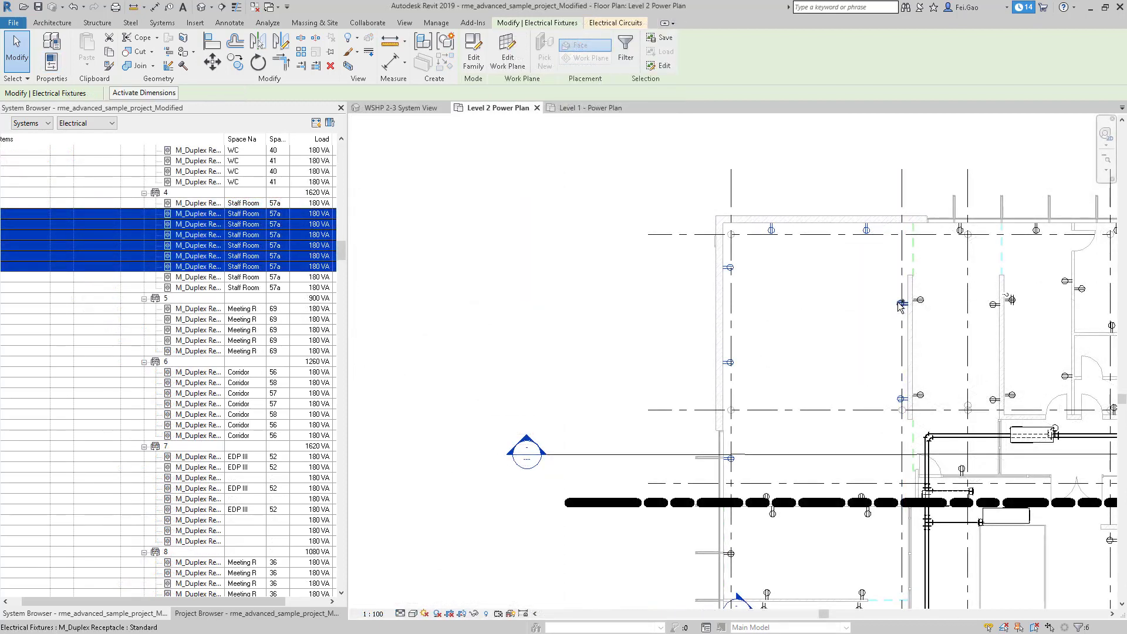
left_click(769, 228, "ctrl")
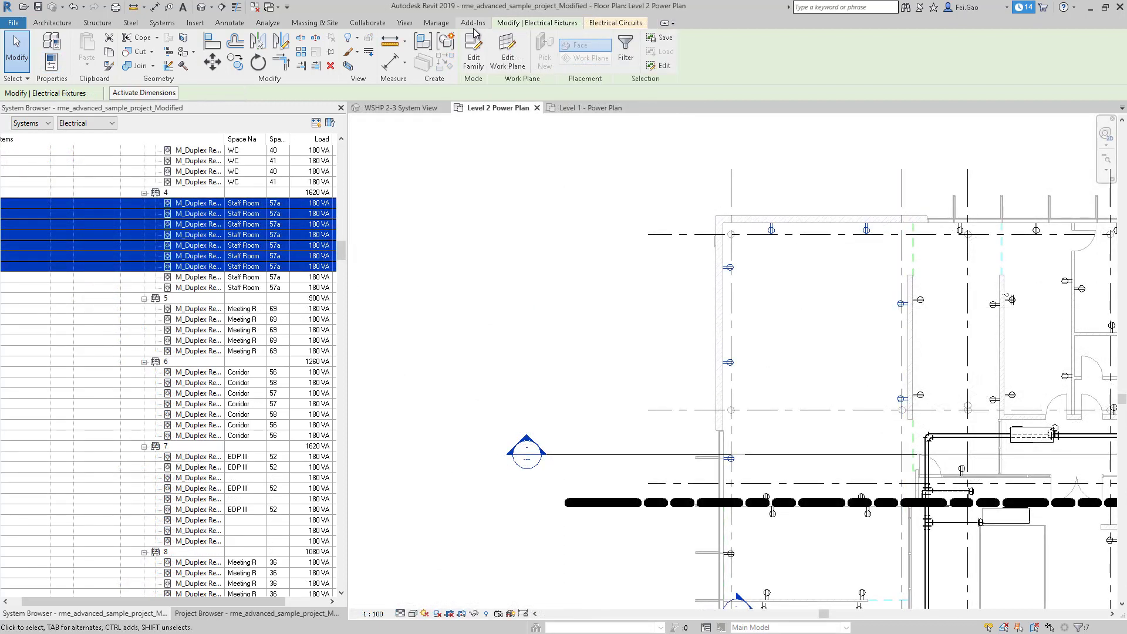
left_click(436, 22)
left_click(953, 39)
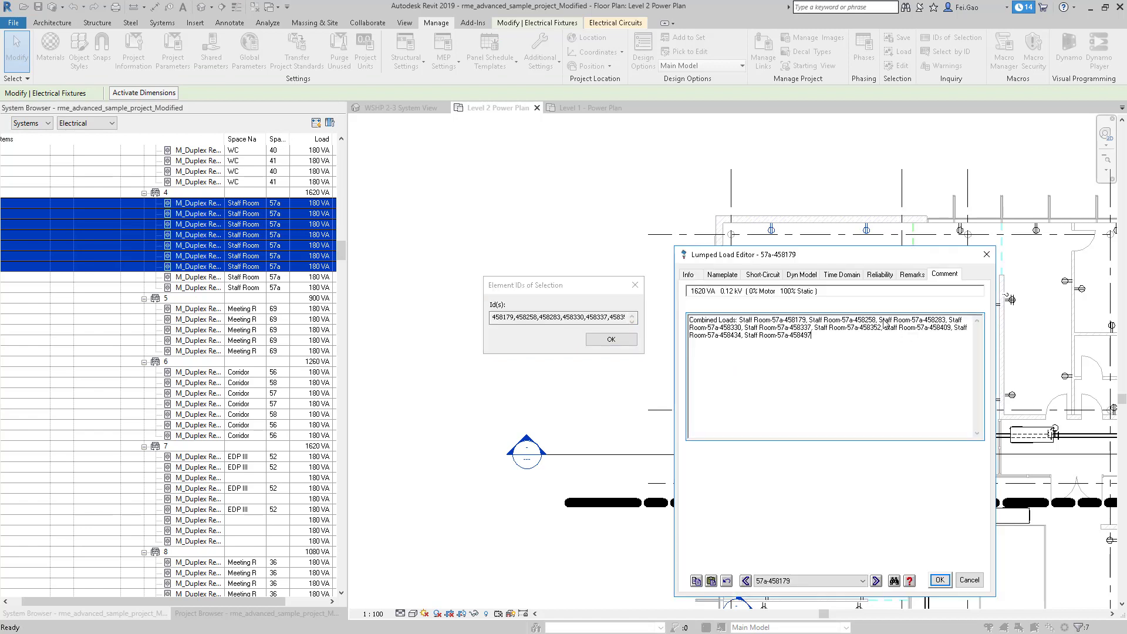
left_click(723, 274)
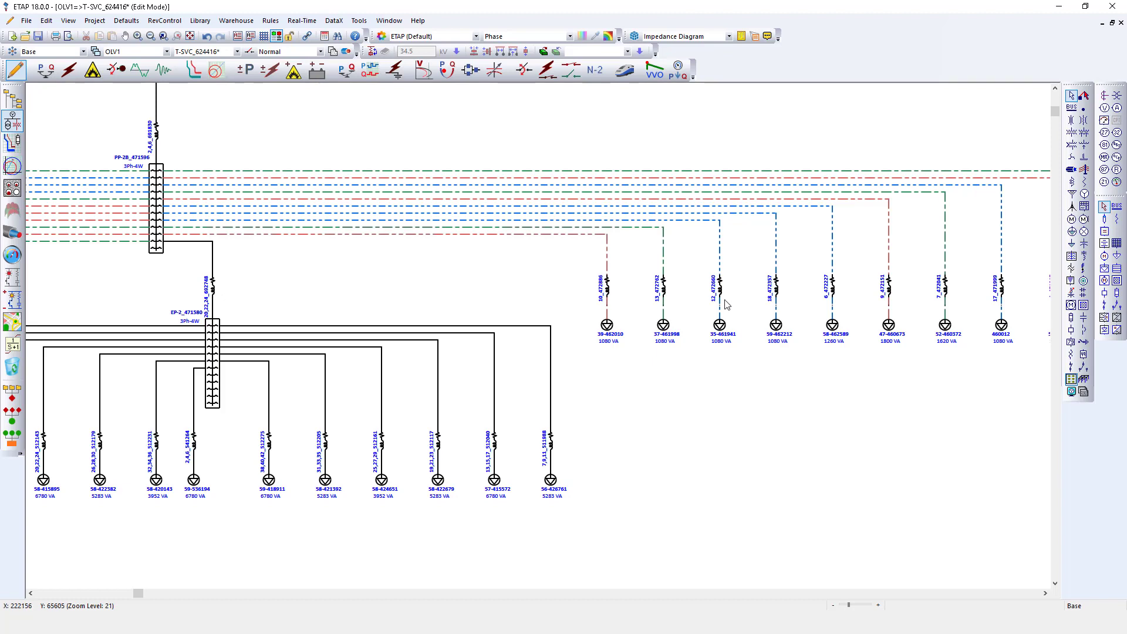
double_click(721, 291)
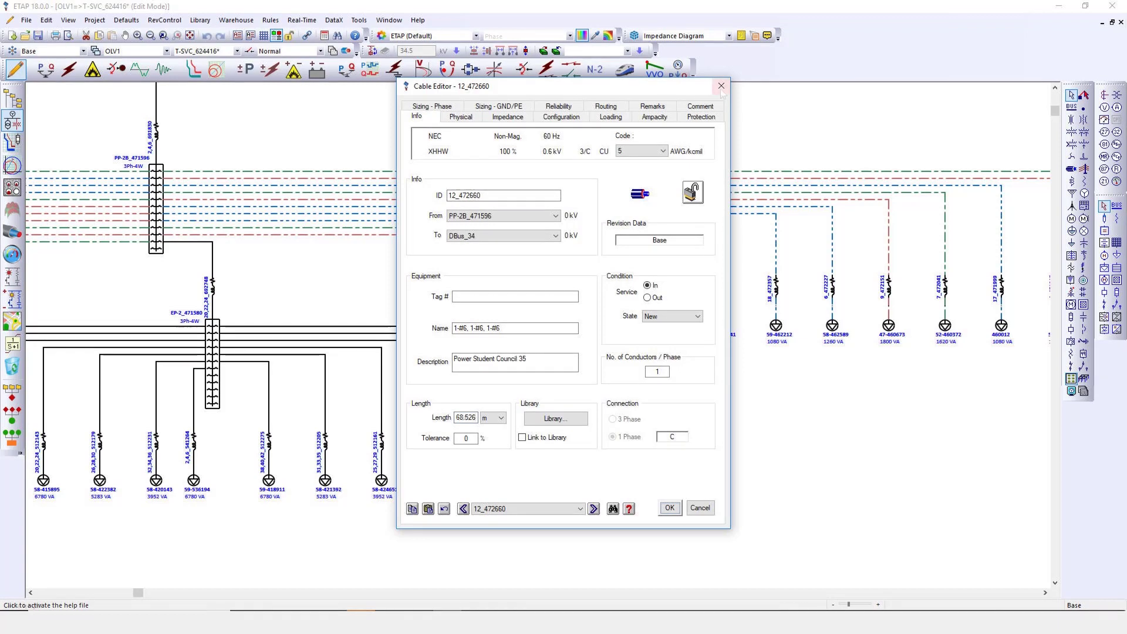
key("Return")
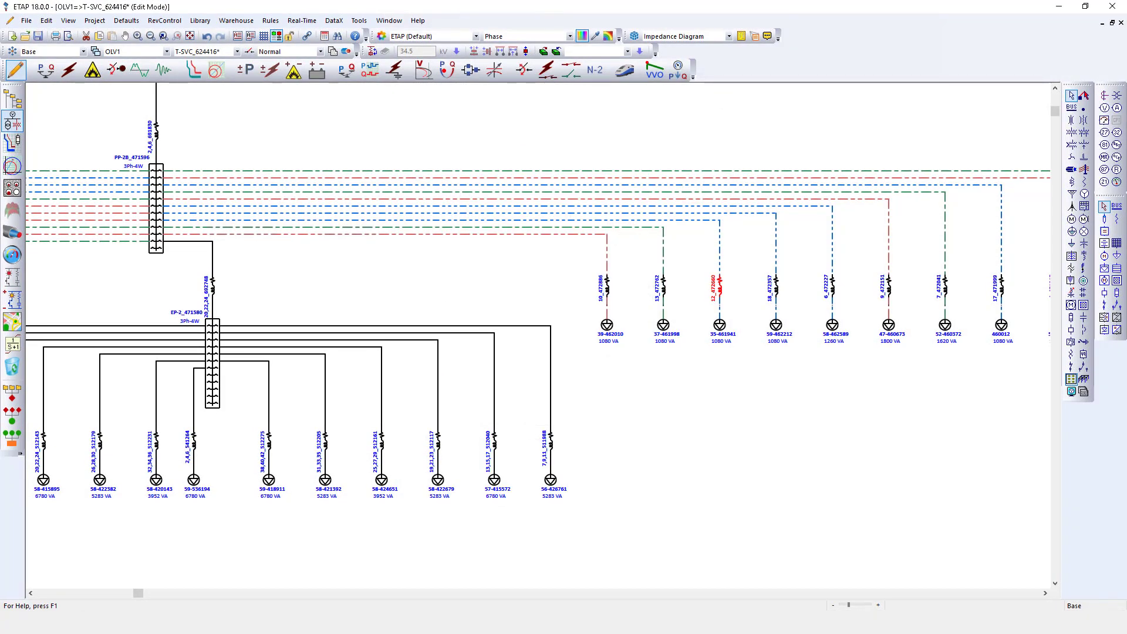
scroll(969, 532, "up", 5)
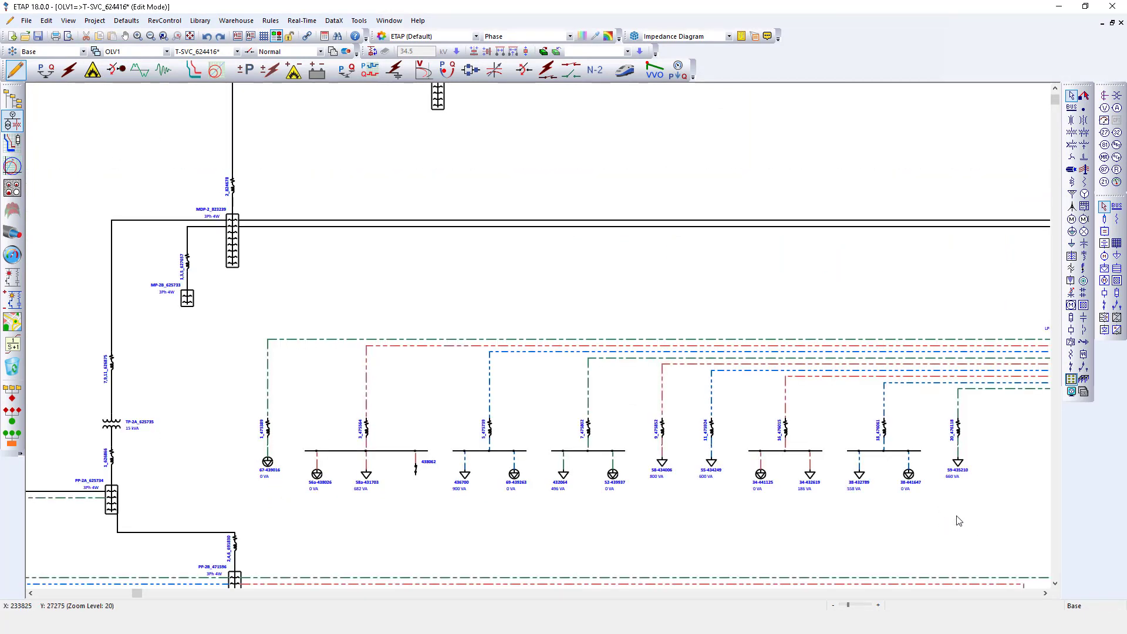
left_click_drag(984, 527, 843, 327)
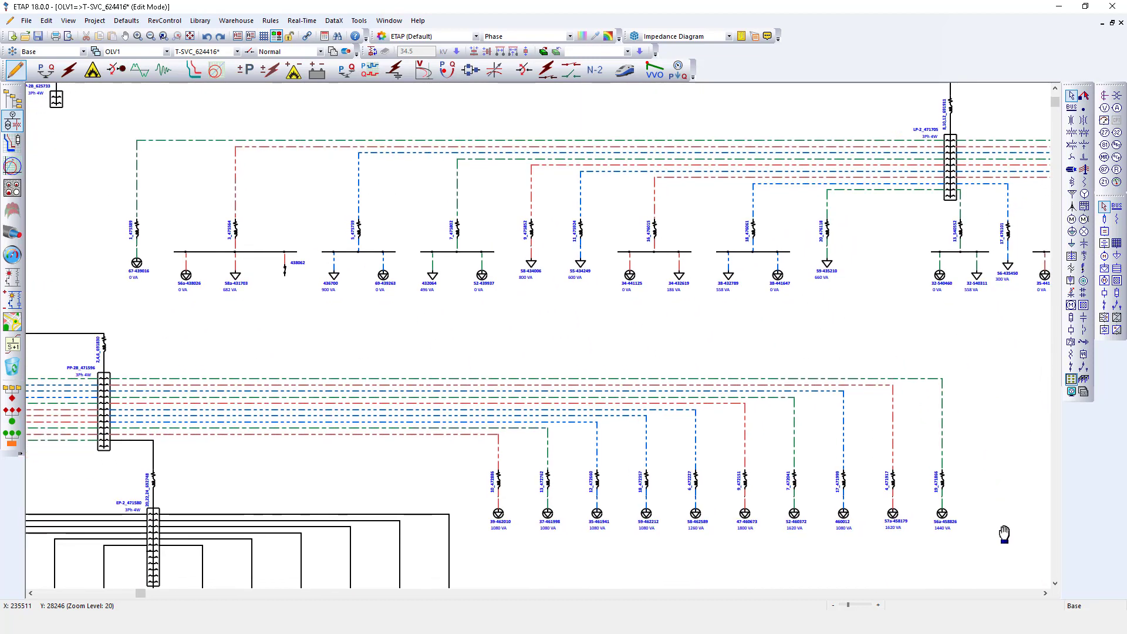
left_click_drag(1001, 537, 869, 234)
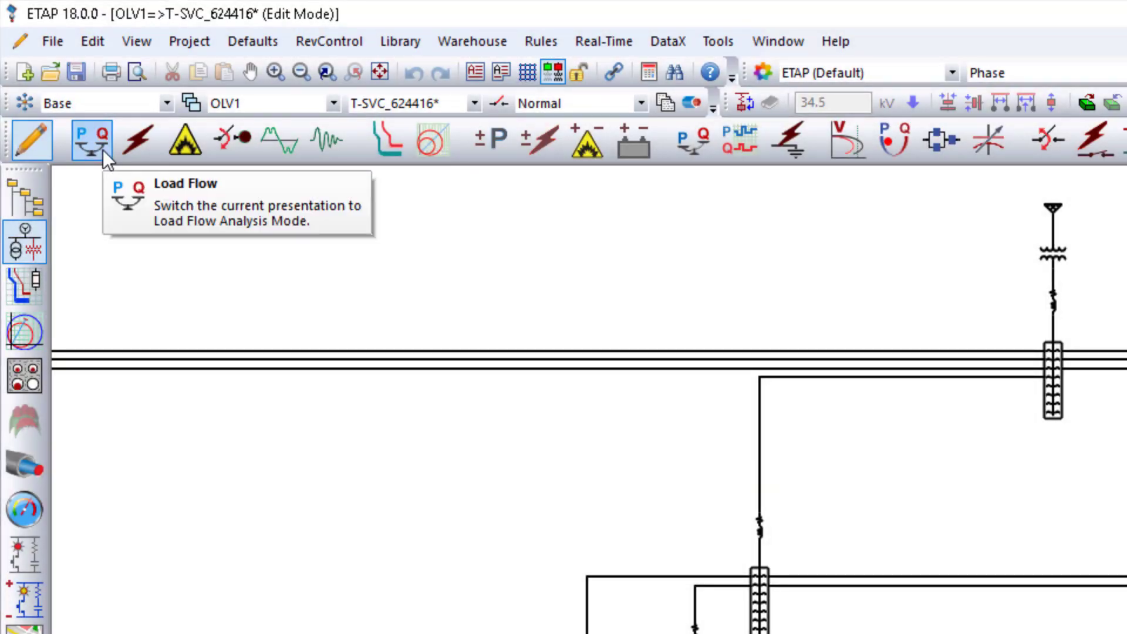
Switch to Load Flow mode and place a fault on the ST-IM-14 connection
left_click(103, 150)
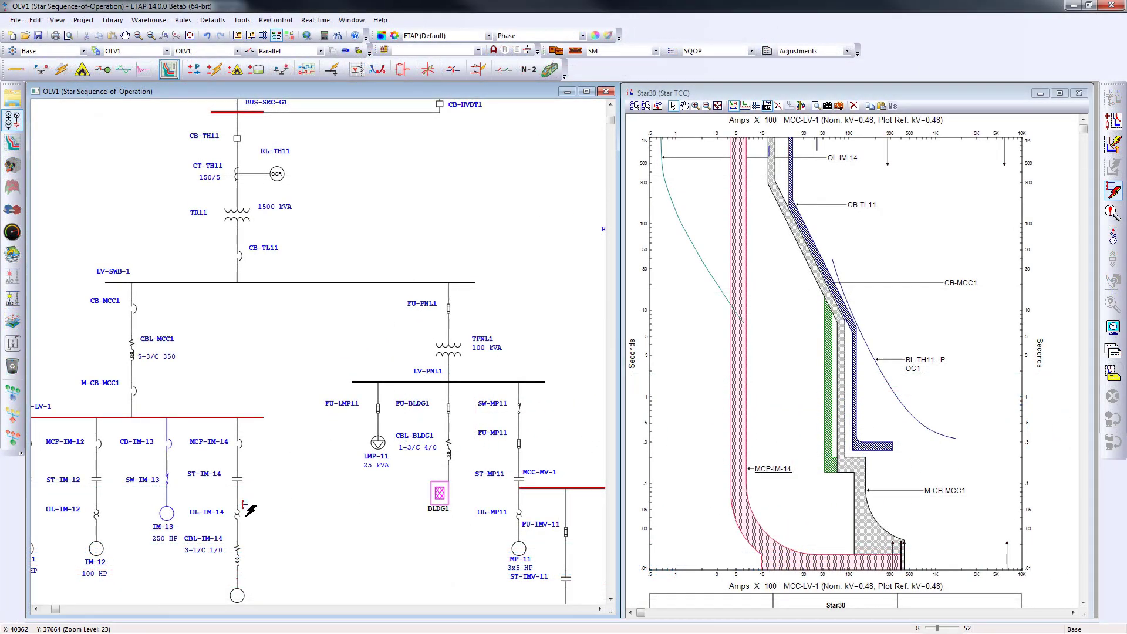
left_click(251, 494)
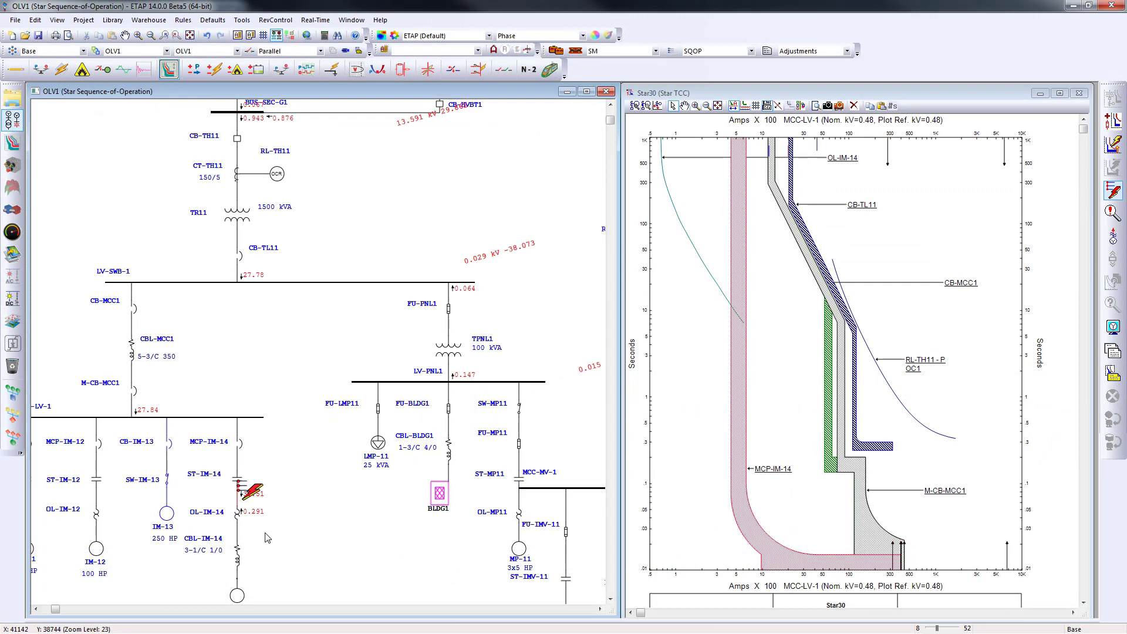